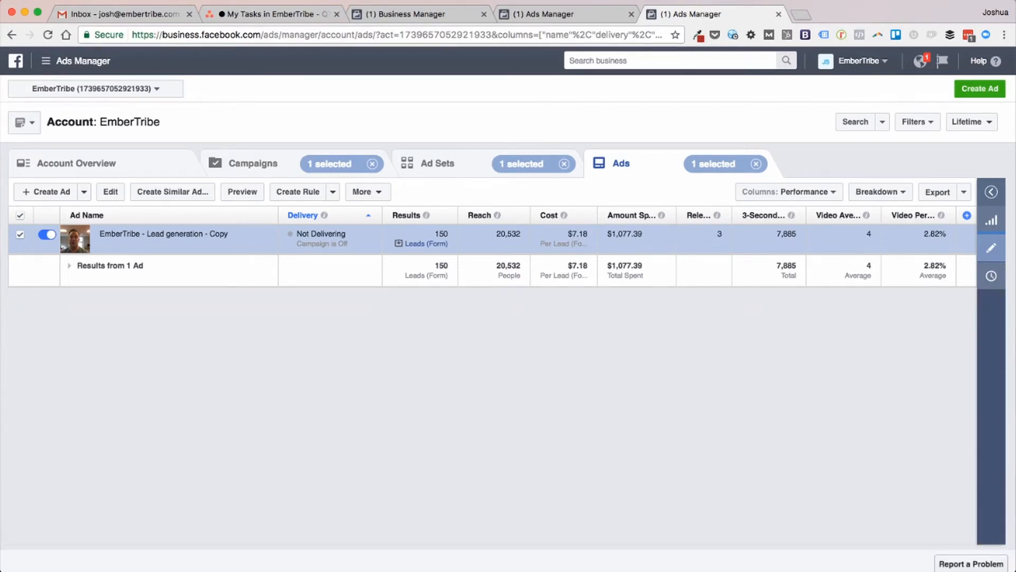
Step: Open the selected lead generation ad for editing and view its Facebook post with comments from the ad preview
click(991, 248)
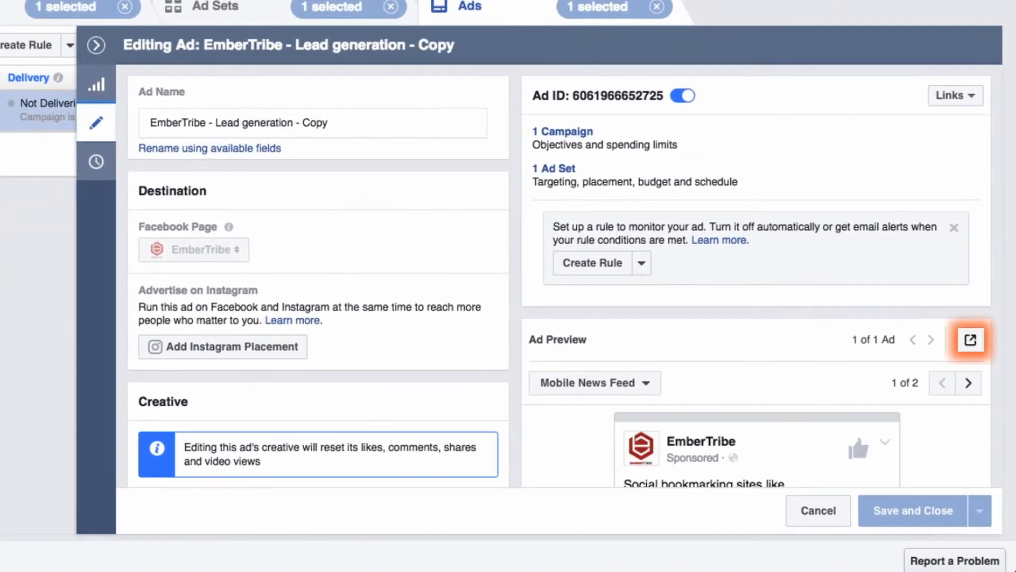
scroll(757, 277, down, 2)
click(971, 237)
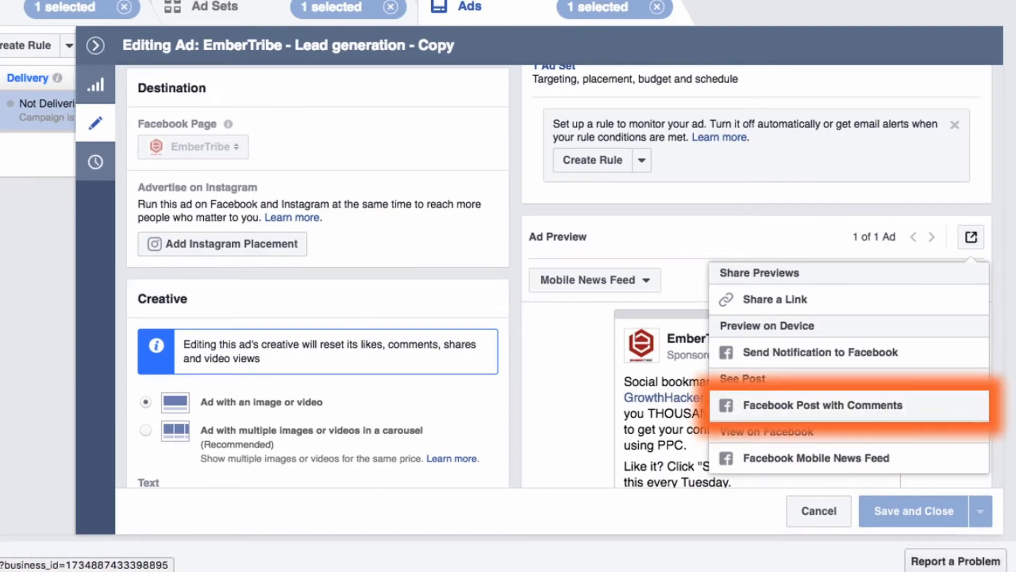
click(822, 405)
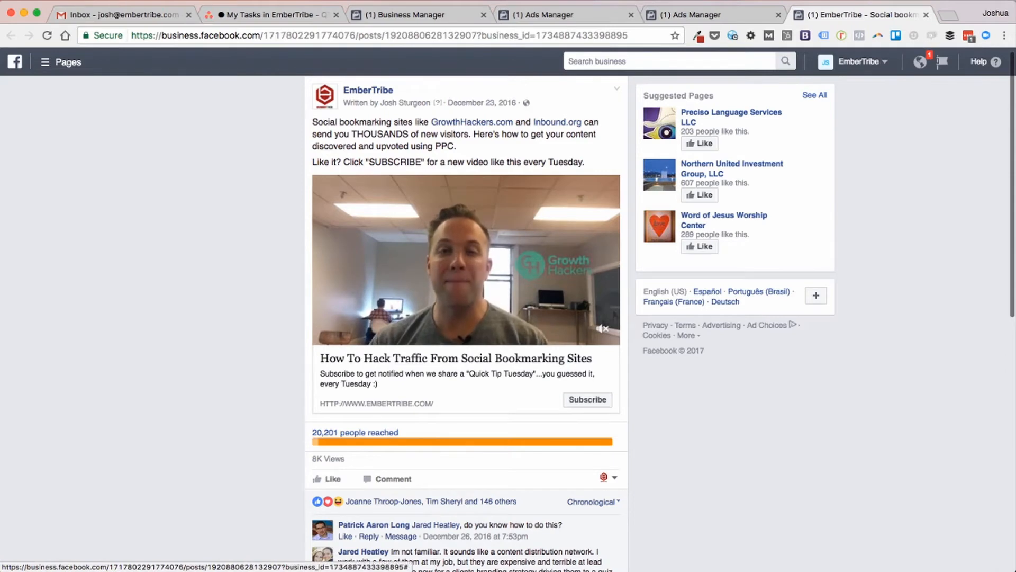
Step: Copy the post's web address into a new text editor document and widen the document's window
click(379, 36)
key(super+c)
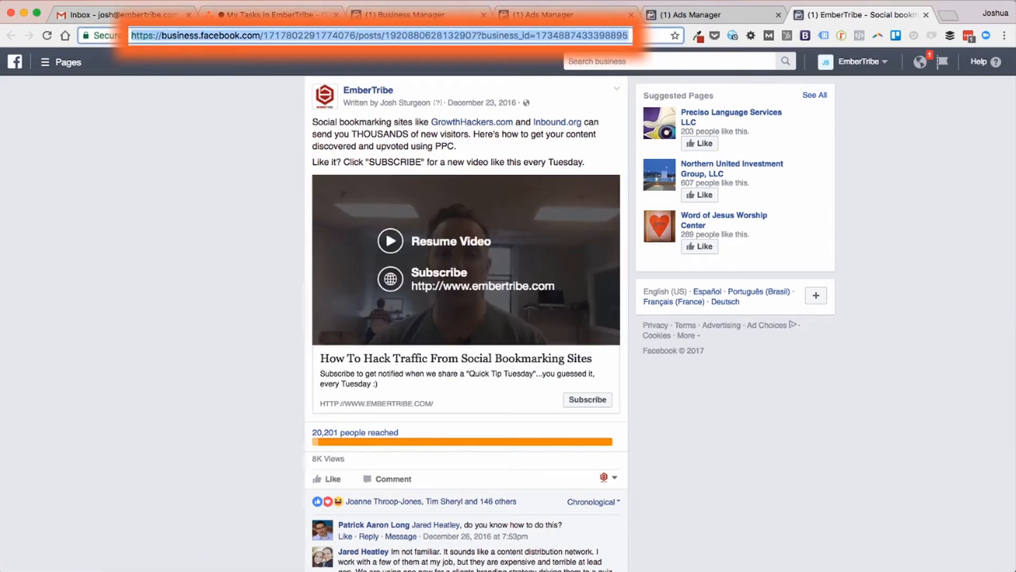
key(super+Tab)
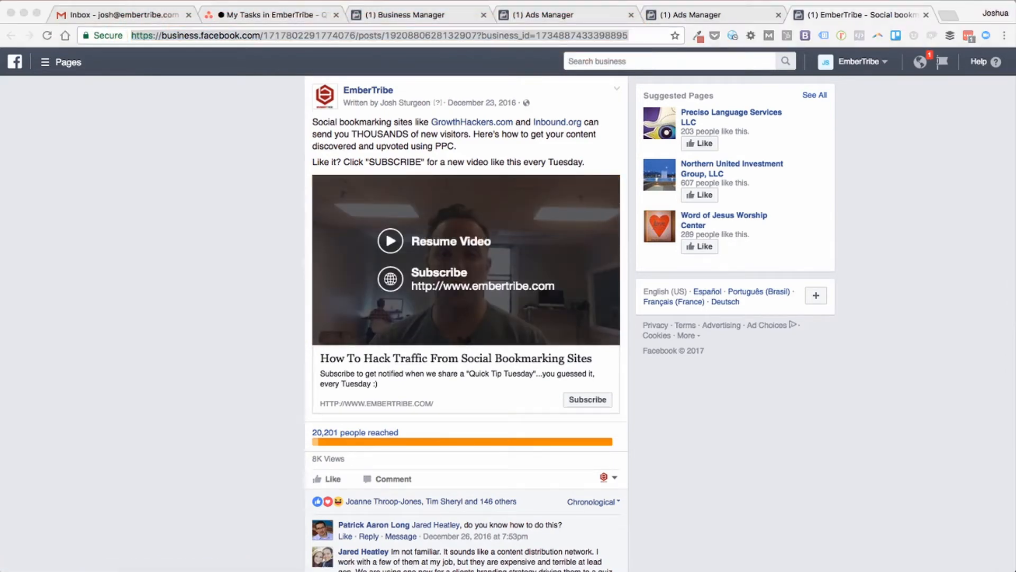
key(super+n)
drag(646, 170, 797, 145)
key(super+v)
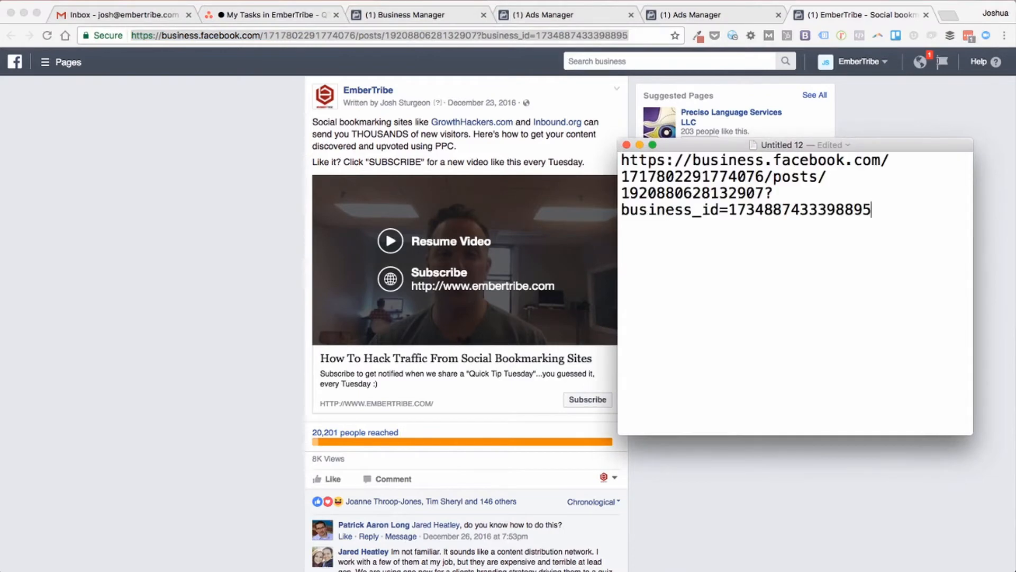
drag(618, 285, 304, 285)
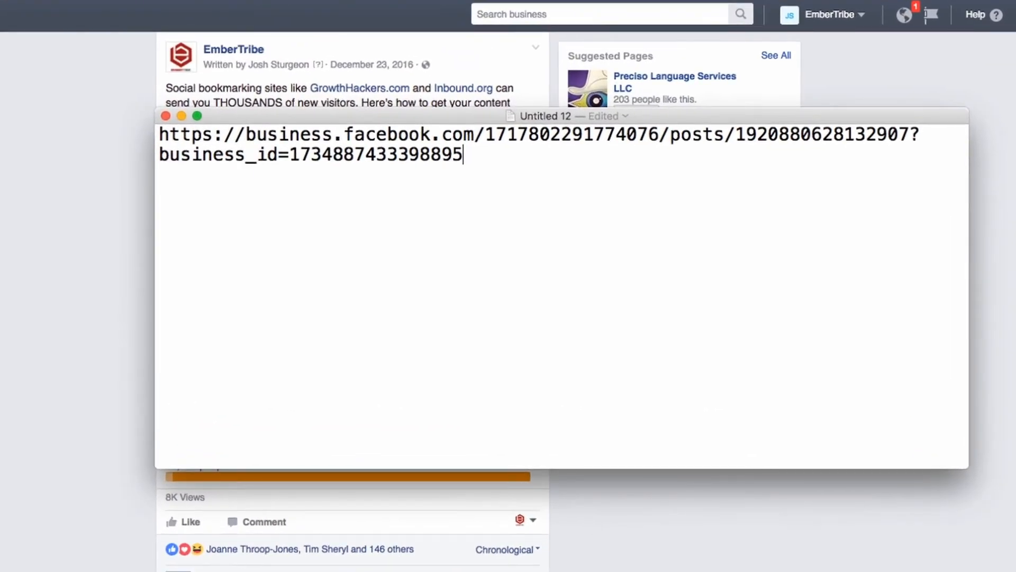
Step: Copy the post ID that follows "posts/" in the pasted web address
double_click(692, 135)
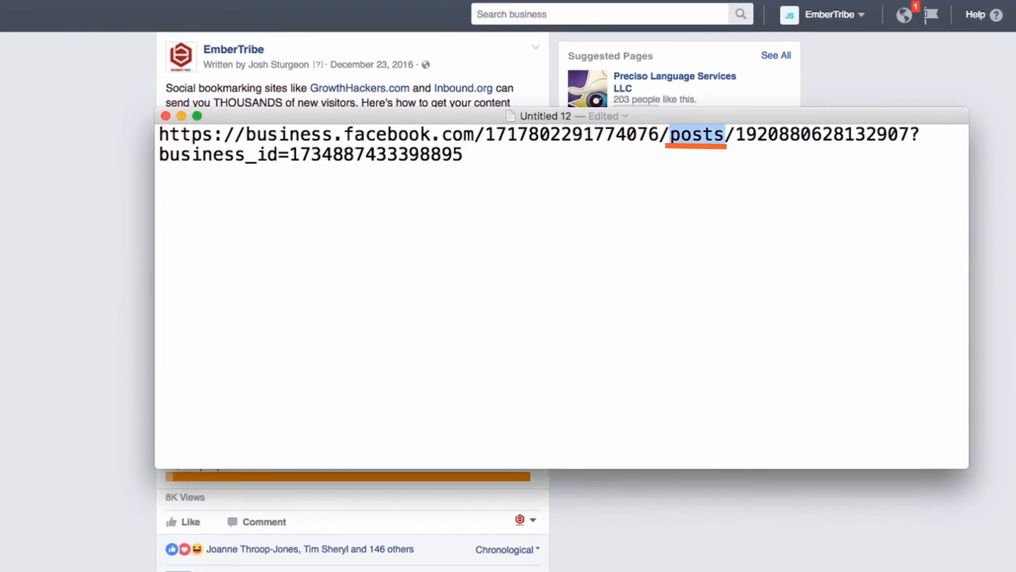
drag(735, 135, 910, 134)
key(super+c)
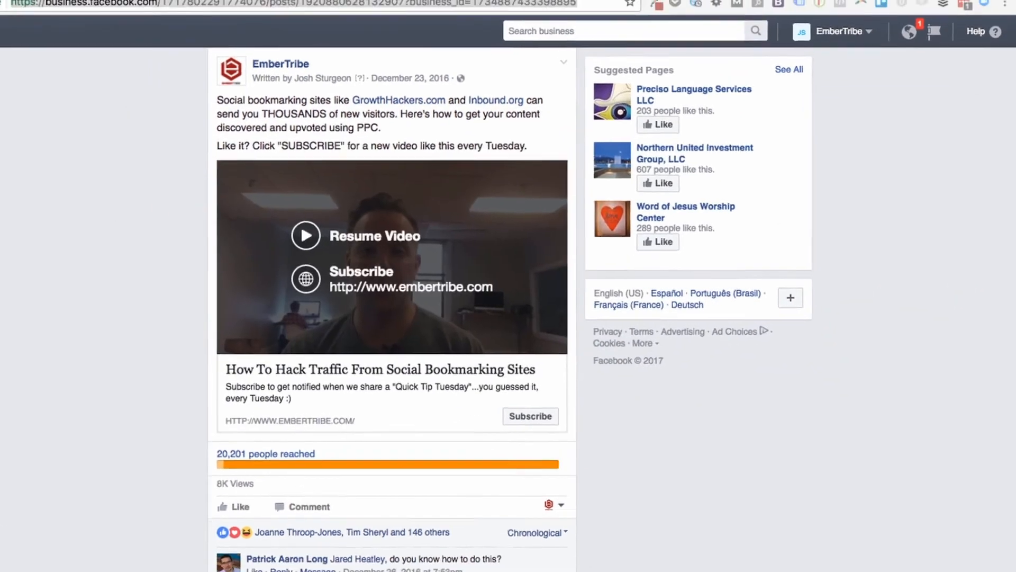
Step: Start a new ad in Ads Manager, discarding the unfinished draft, and continue with Traffic as the marketing objective
click(587, 15)
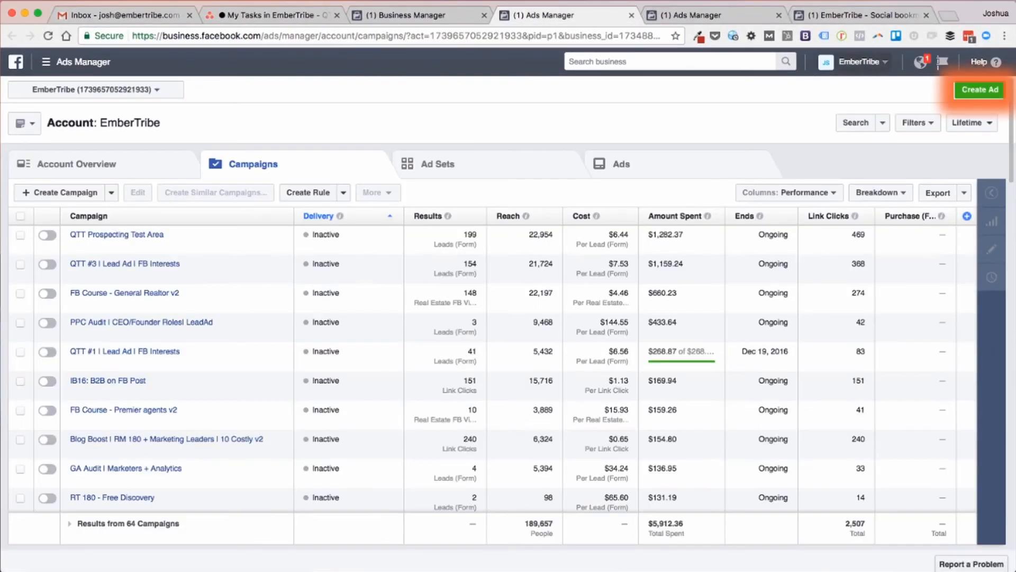
click(979, 89)
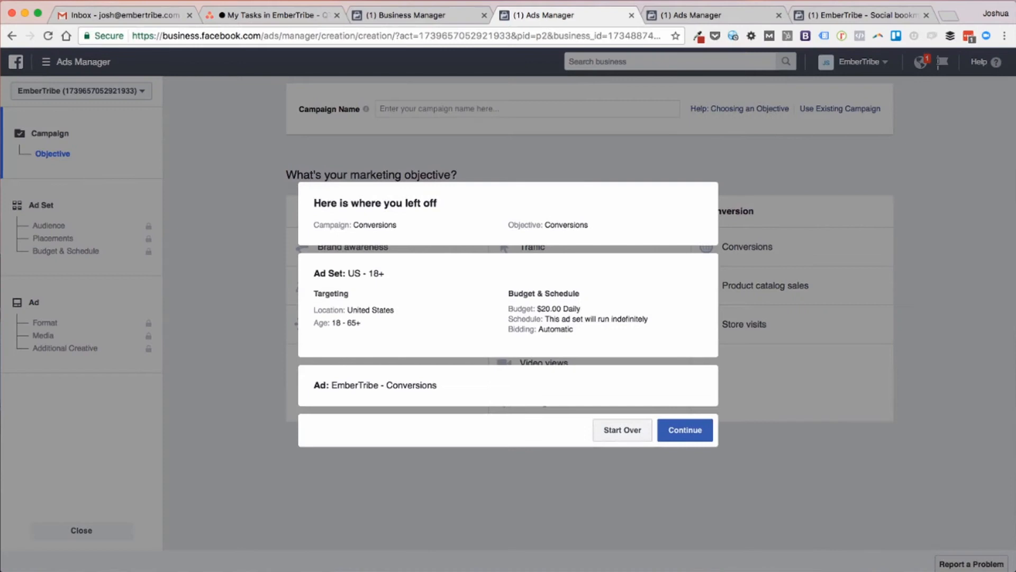
click(623, 429)
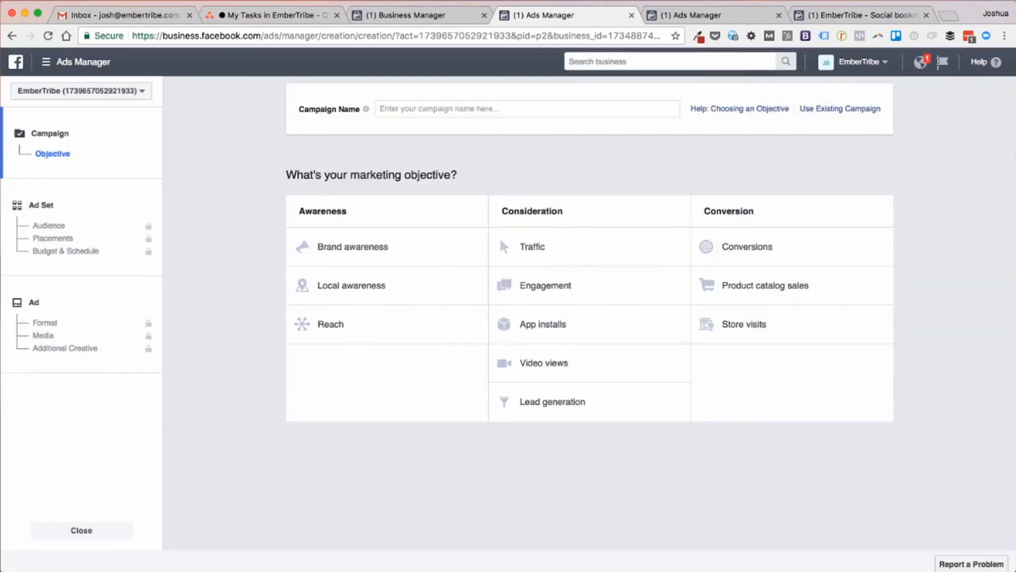
click(532, 246)
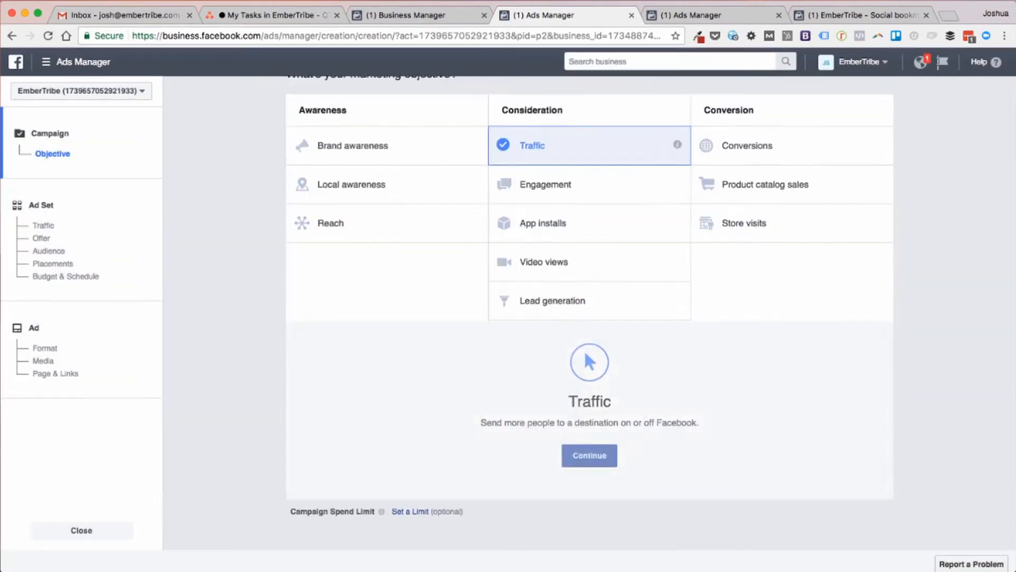
click(589, 456)
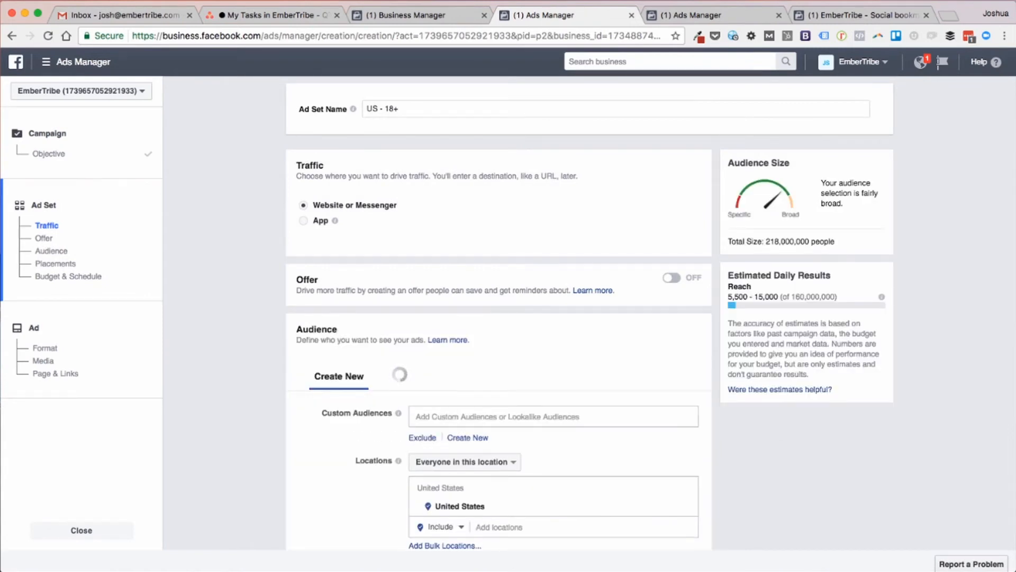
scroll(498, 317, down, 1)
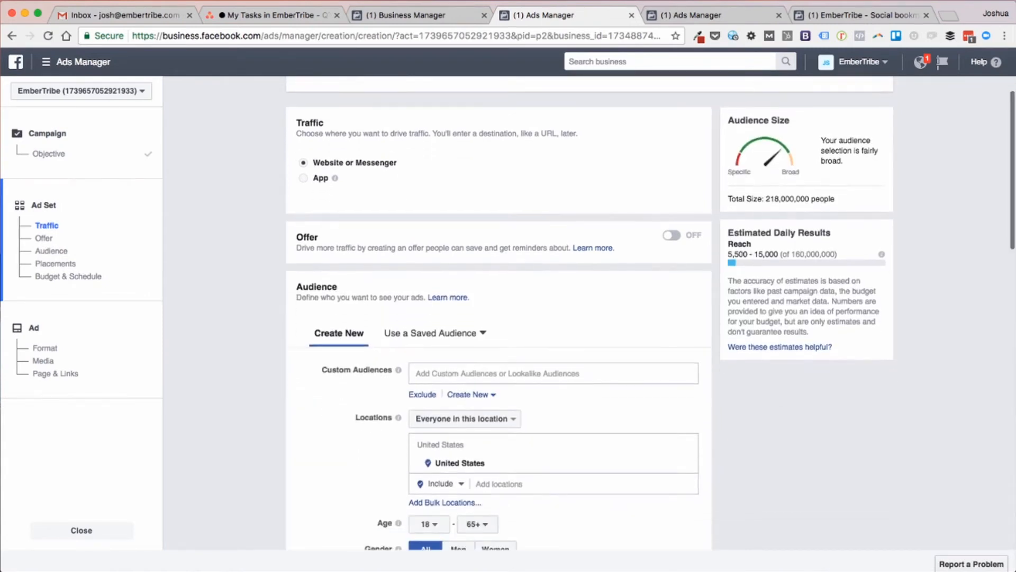
scroll(651, 313, up, 1)
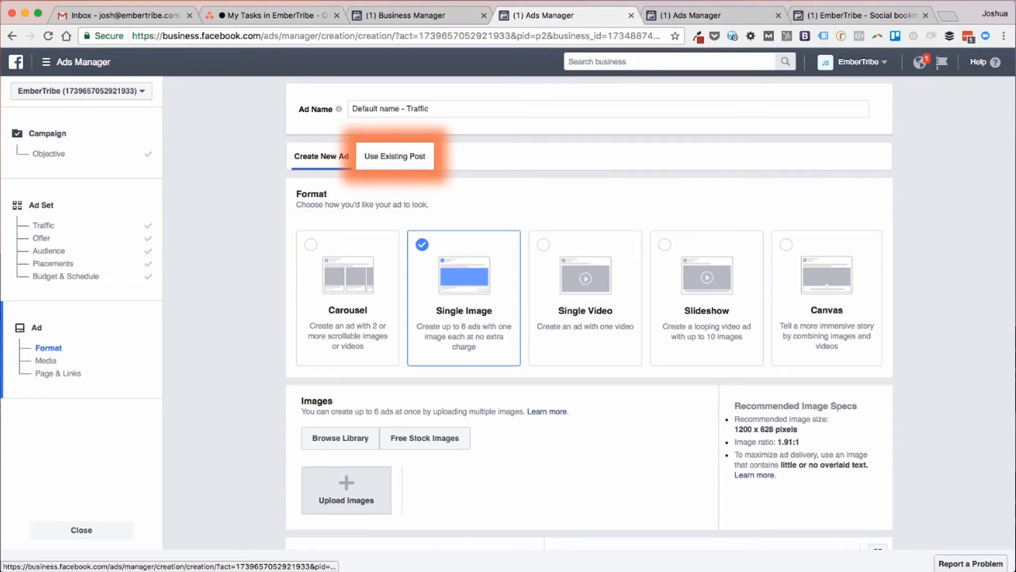
Step: Set the ad to use an existing post and submit the copied post ID
click(414, 156)
scroll(414, 156, down, 1)
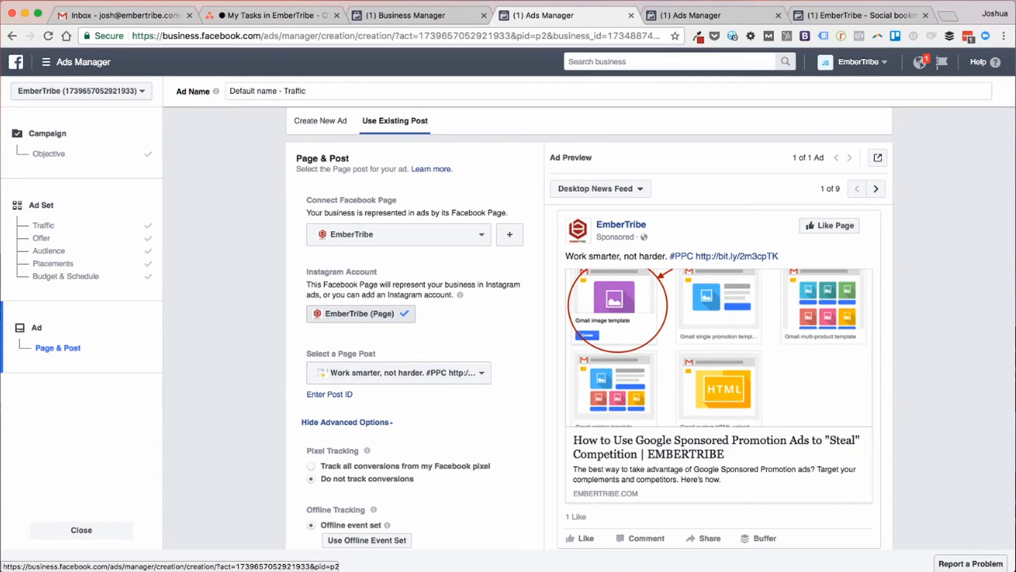
scroll(329, 371, down, 1)
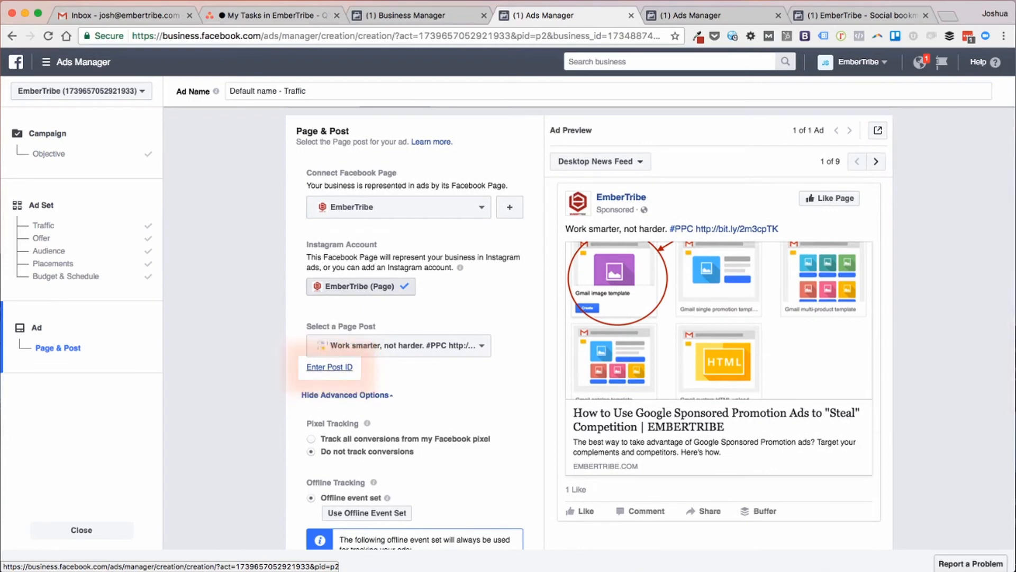
click(329, 367)
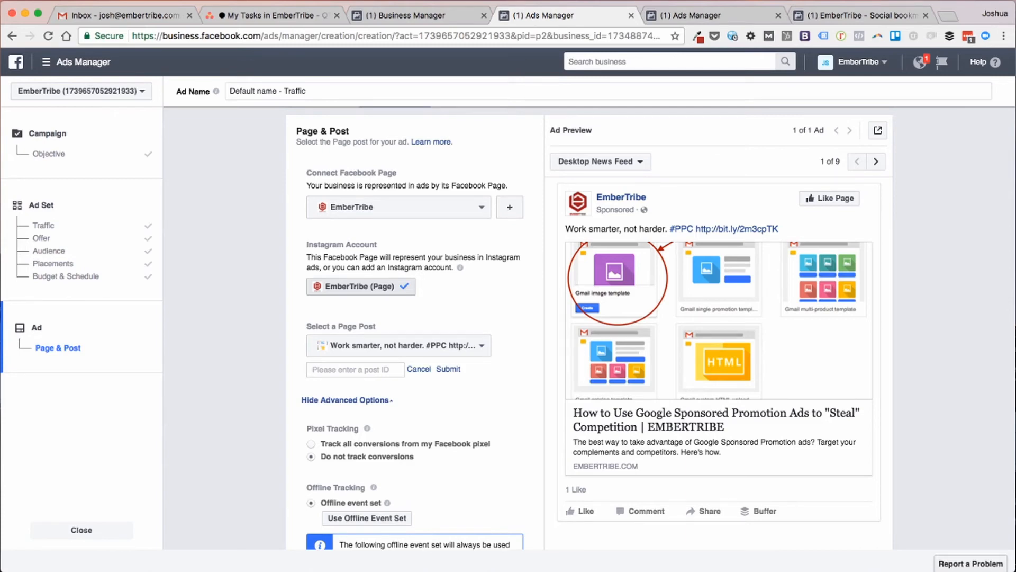
key(super+v)
click(447, 369)
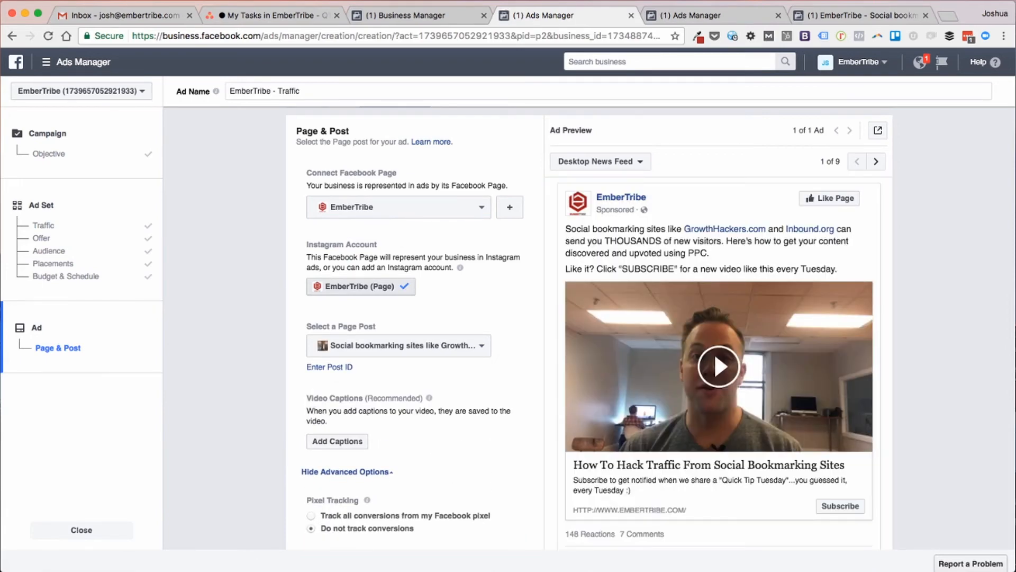
Step: Examine the ad's page and post settings and the ad set's offer and audience options, and return to the ad preview
scroll(649, 328, down, 2)
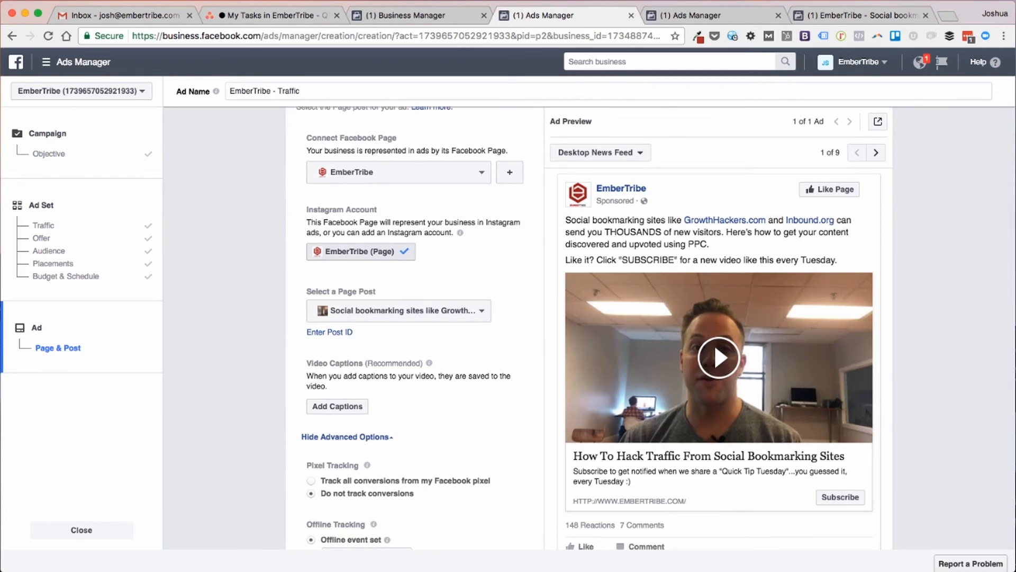
scroll(414, 328, down, 3)
scroll(415, 328, up, 3)
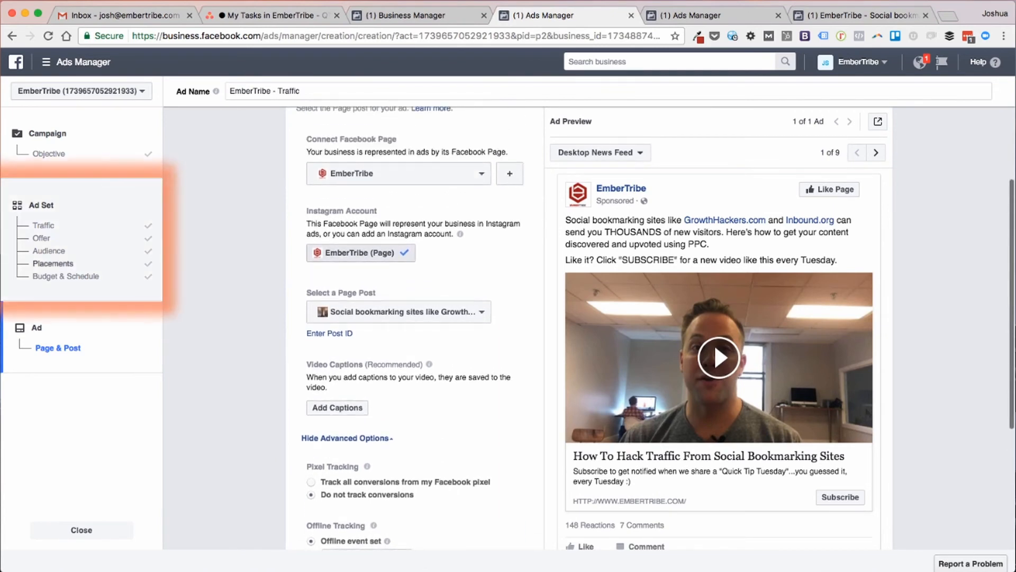
click(41, 238)
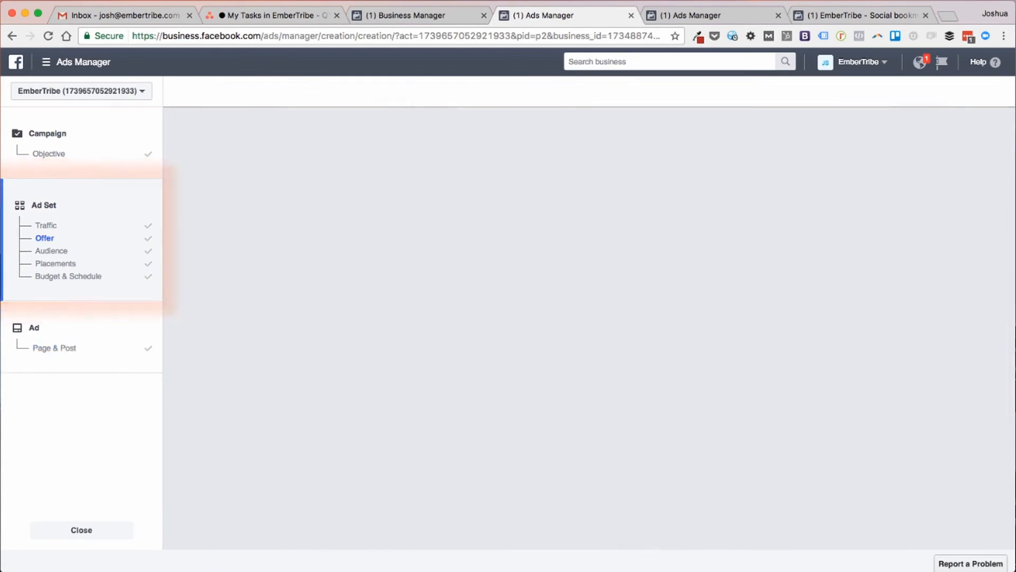
scroll(335, 220, down, 4)
scroll(553, 378, down, 3)
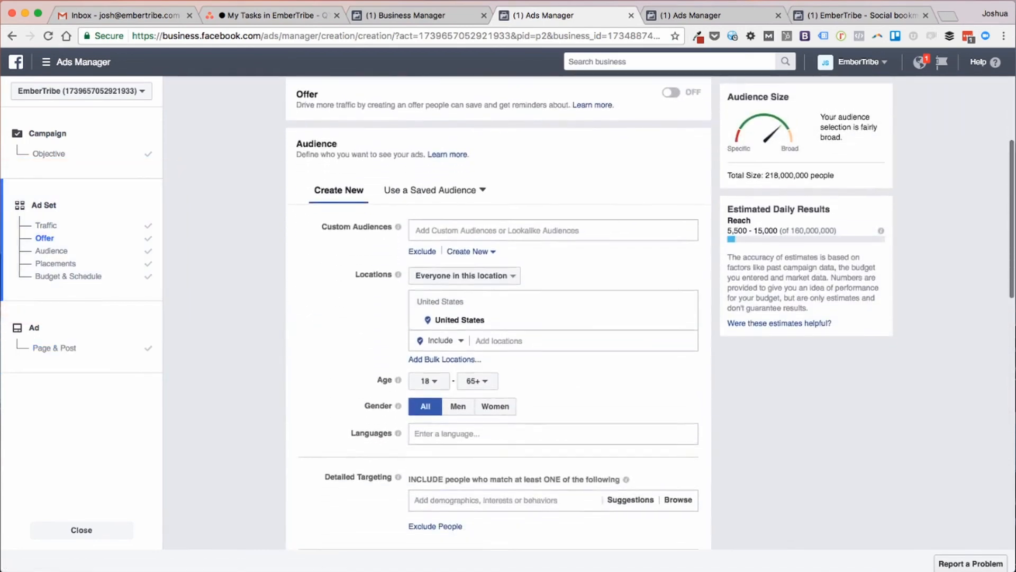
scroll(553, 365, up, 1)
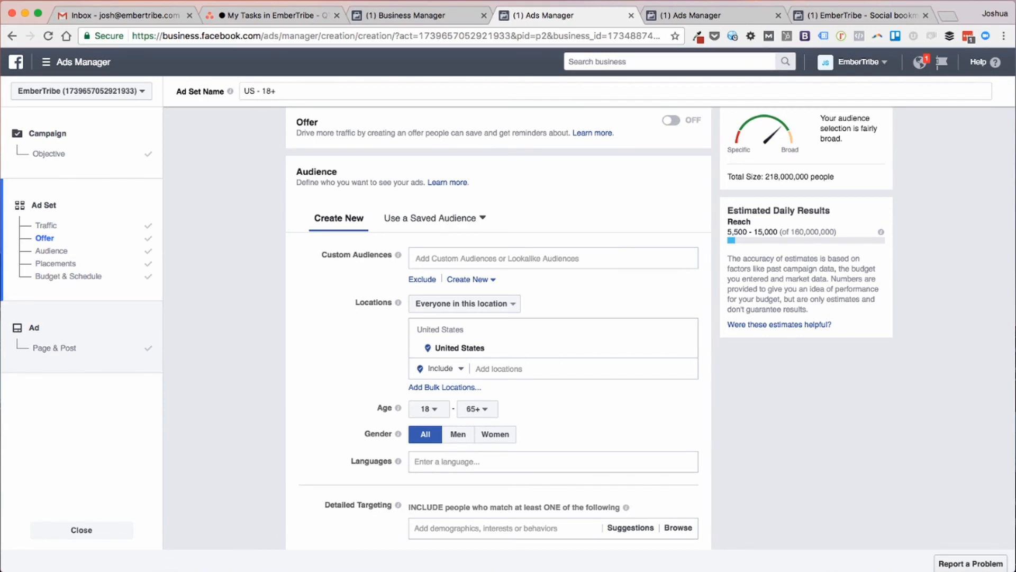
click(54, 347)
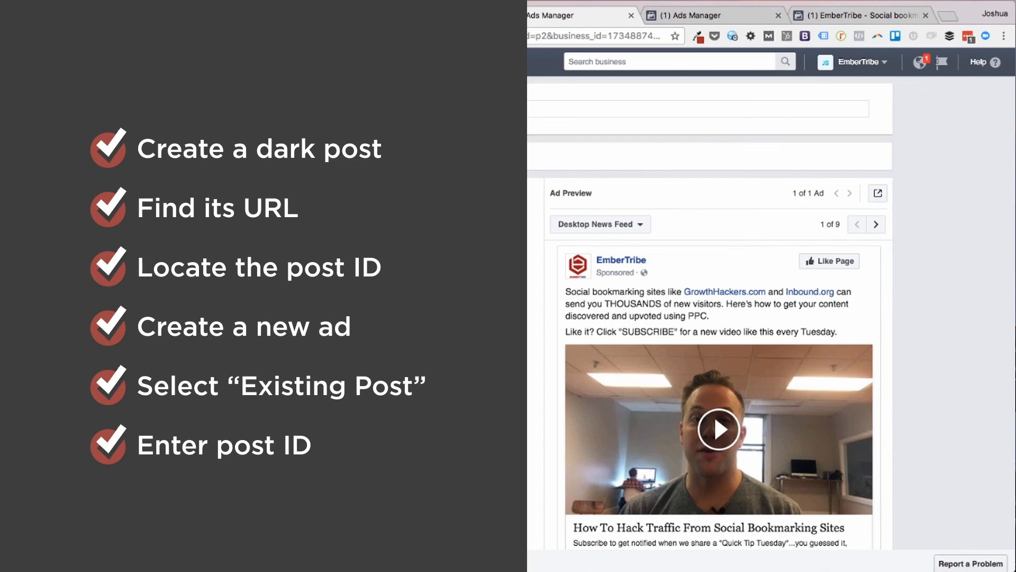
scroll(717, 312, down, 1)
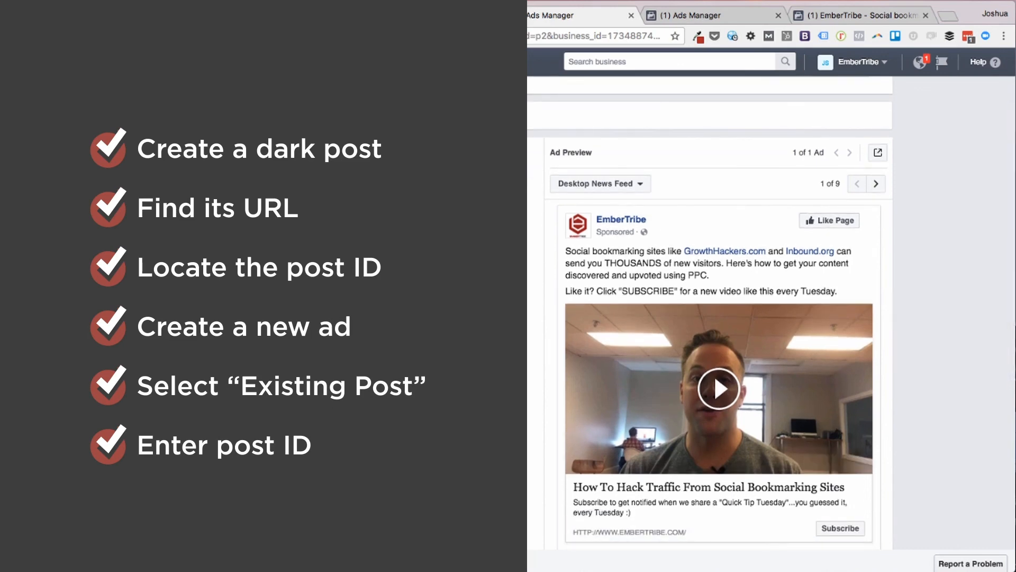